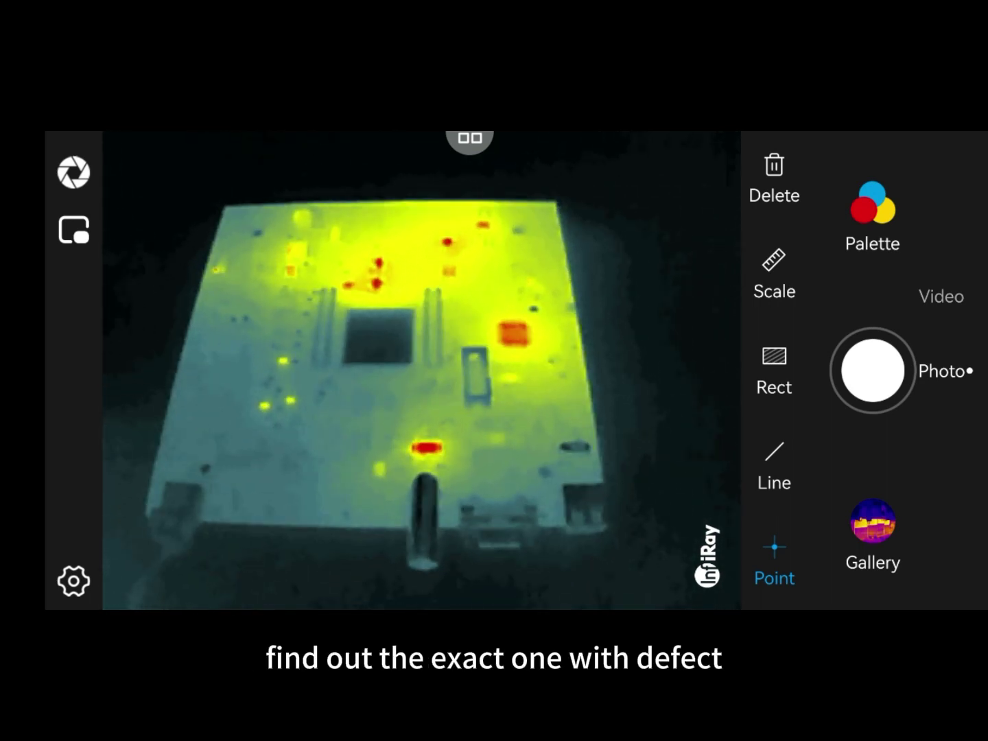
# Show the camera inset briefly, then hide it, leaving only the magnified PCB thermal view.
pyautogui.click(74, 229)
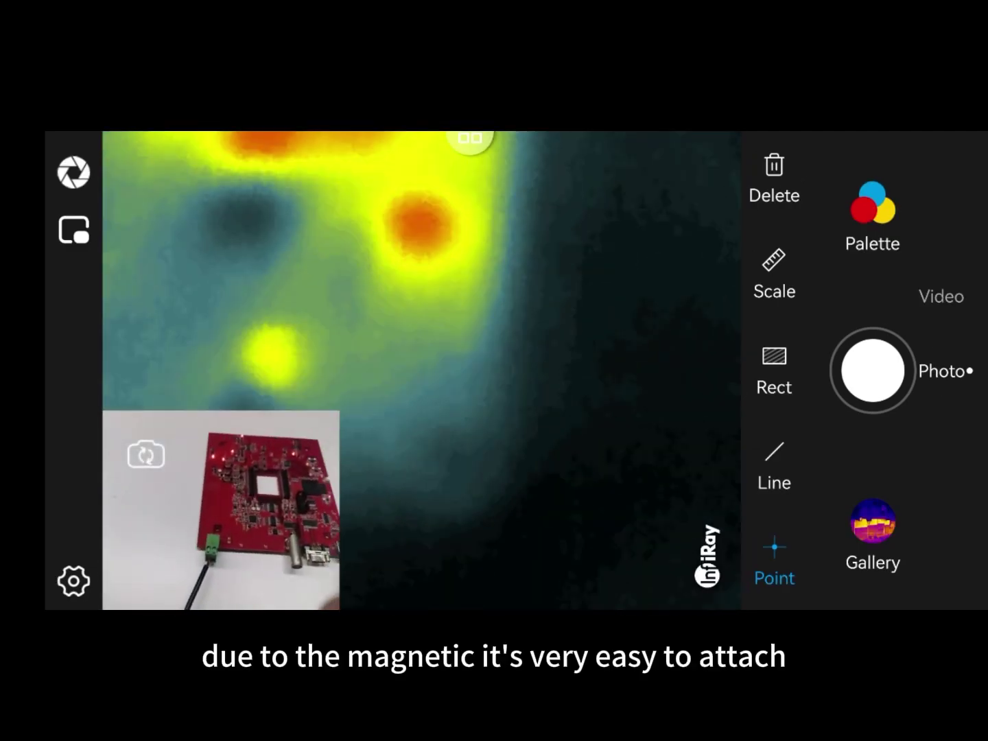
pyautogui.click(75, 231)
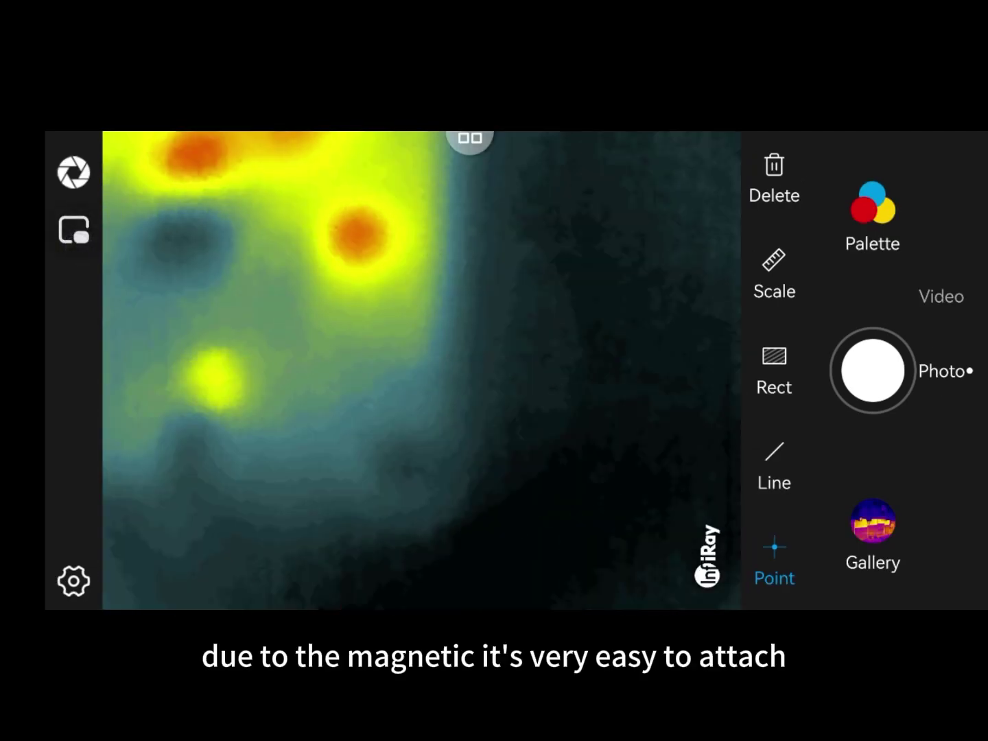